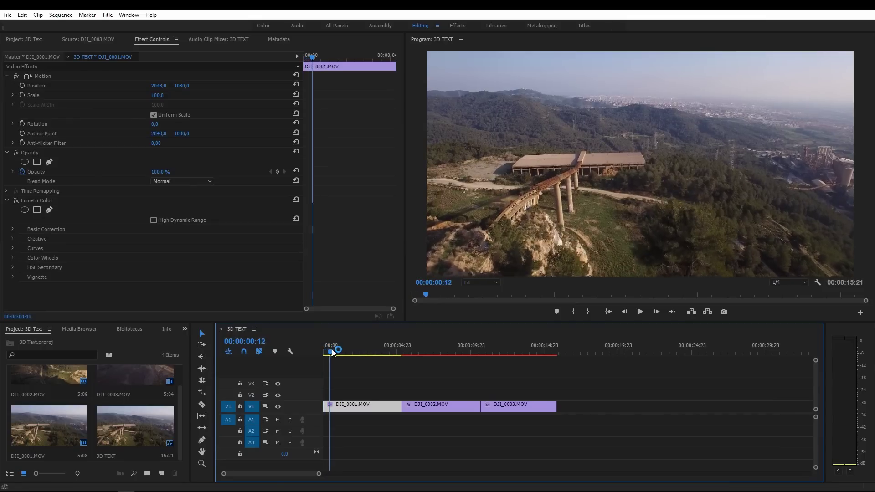
Step: Replace the DJI_0001.MOV clip with a linked After Effects composition, 3D Text Linked Comp 03
mouse_move(333, 354)
left_mouse_down()
mouse_move(347, 350)
mouse_move(322, 355)
left_mouse_up()
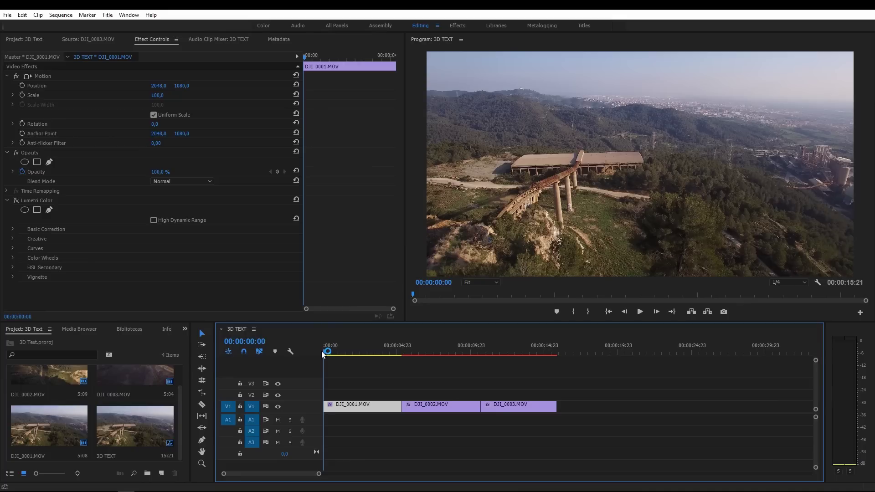
left_click(337, 406)
right_click(337, 407)
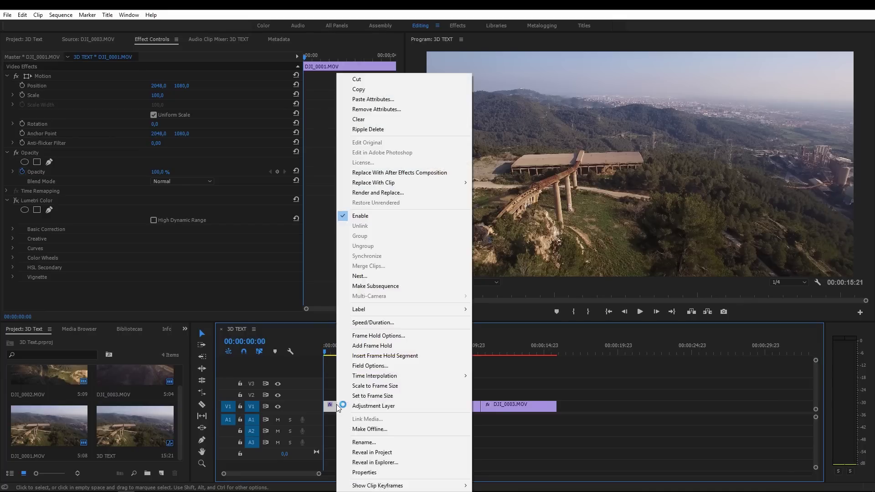
left_click(407, 174)
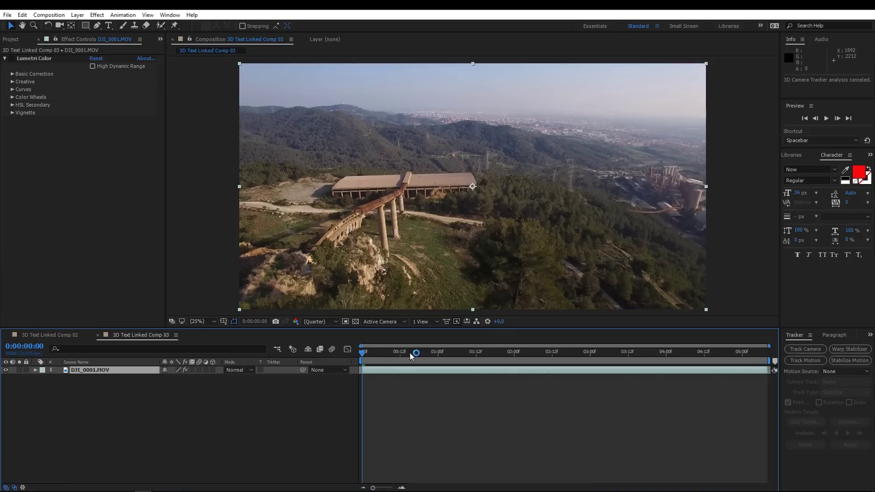
Step: Preview the drone footage from the start, then run Track Camera to solve the 3D camera
left_click(375, 354)
key("Home")
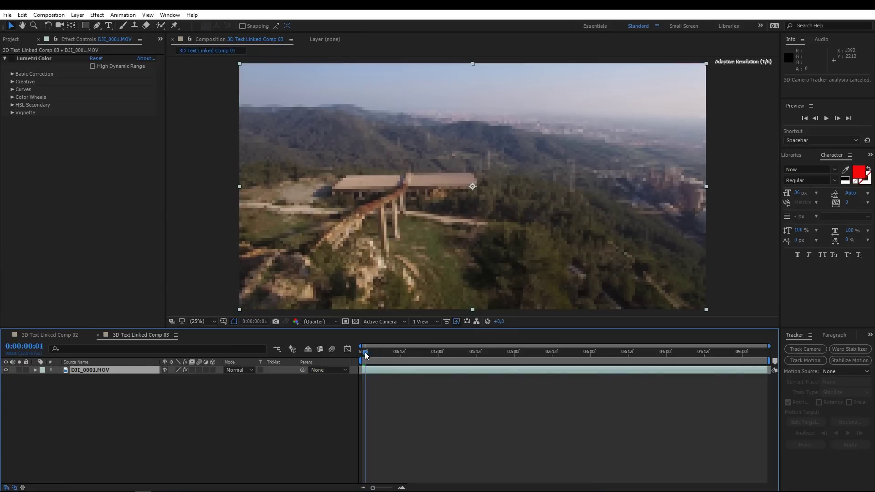
key("space")
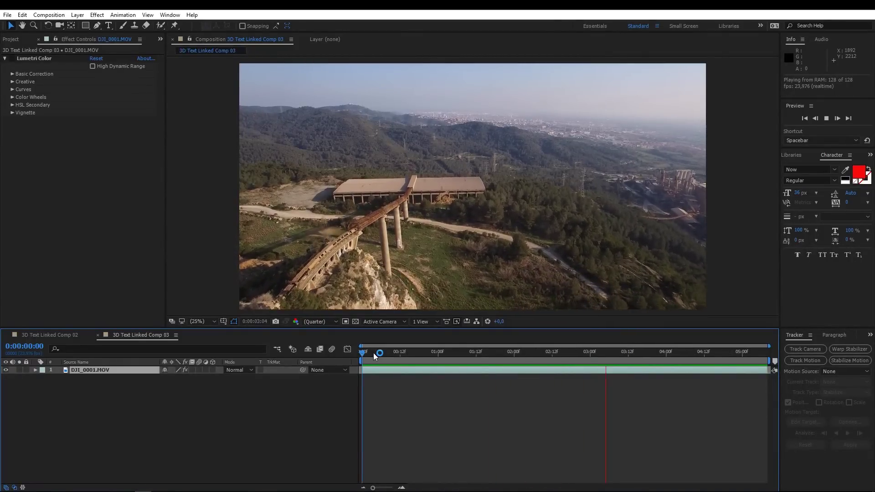
key("space")
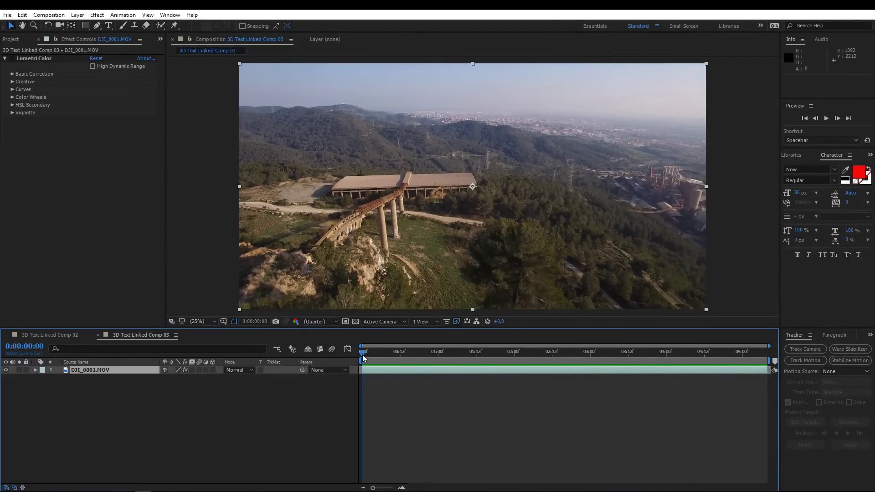
left_click(172, 17)
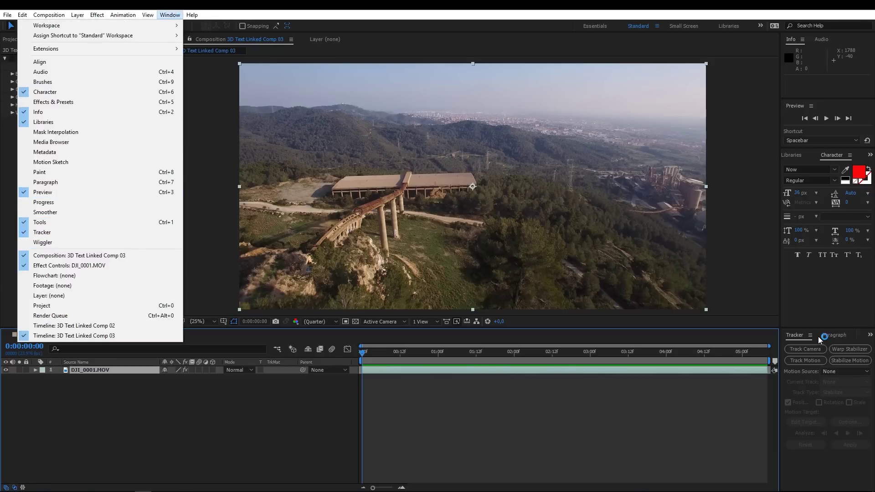
left_click(802, 350)
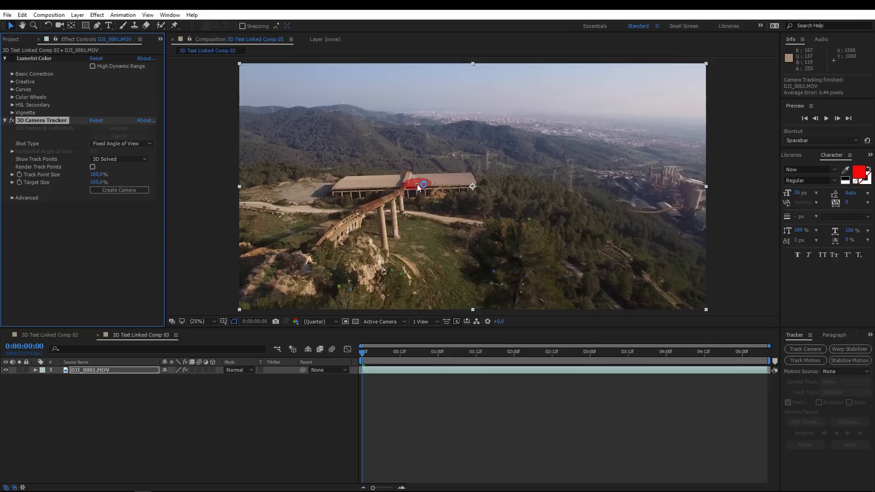
Step: From a roof track point, create a shadow catcher, camera and light, plus a 3D text layer
left_click(417, 184)
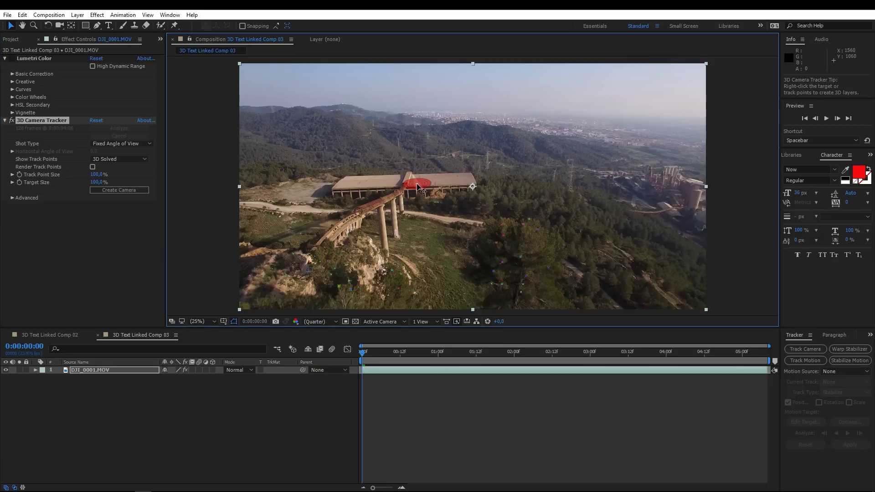
right_click(417, 184)
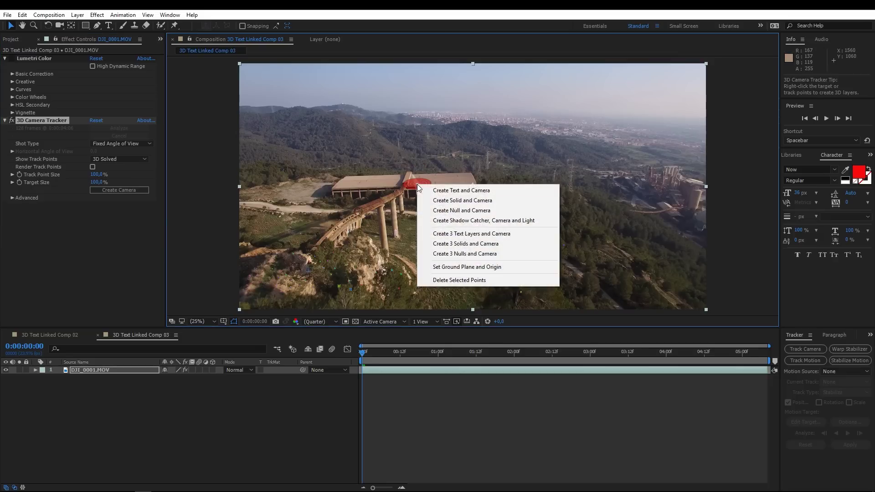
left_click(474, 222)
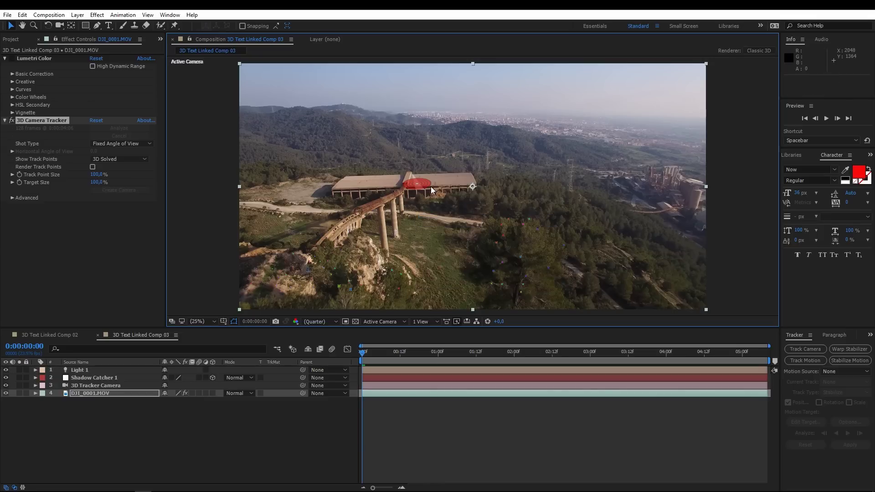
right_click(419, 184)
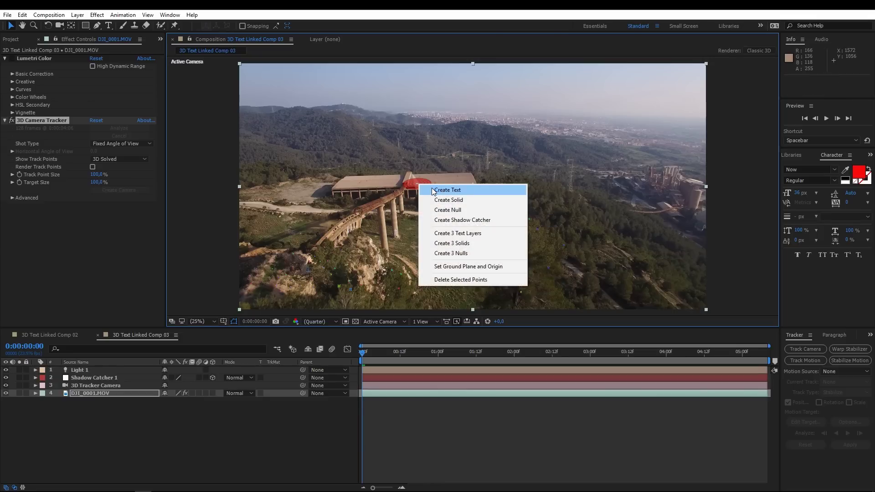
left_click(432, 189)
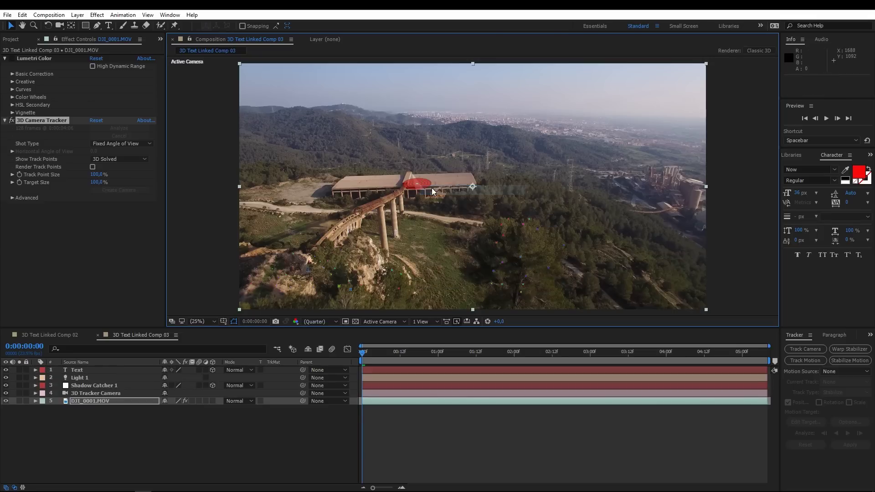
Step: Set the Text layer's X Rotation to 90° so it stands upright
left_click(104, 372)
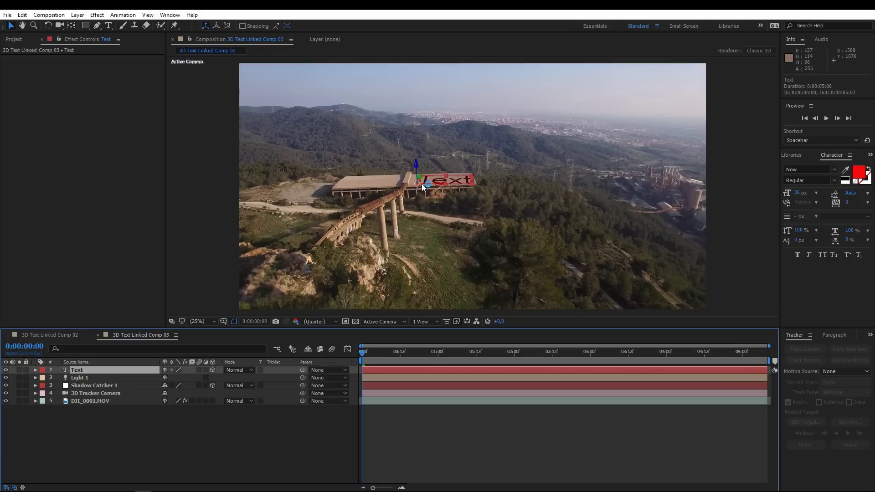
left_click(36, 370)
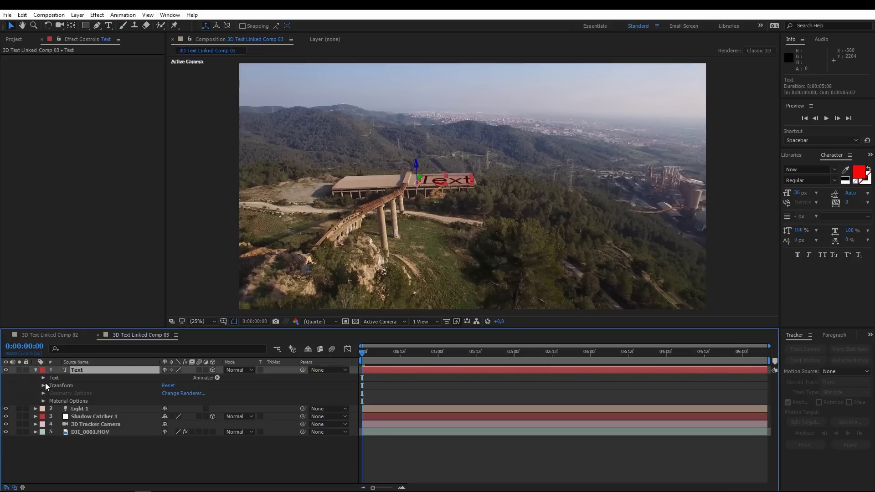
left_click(43, 386)
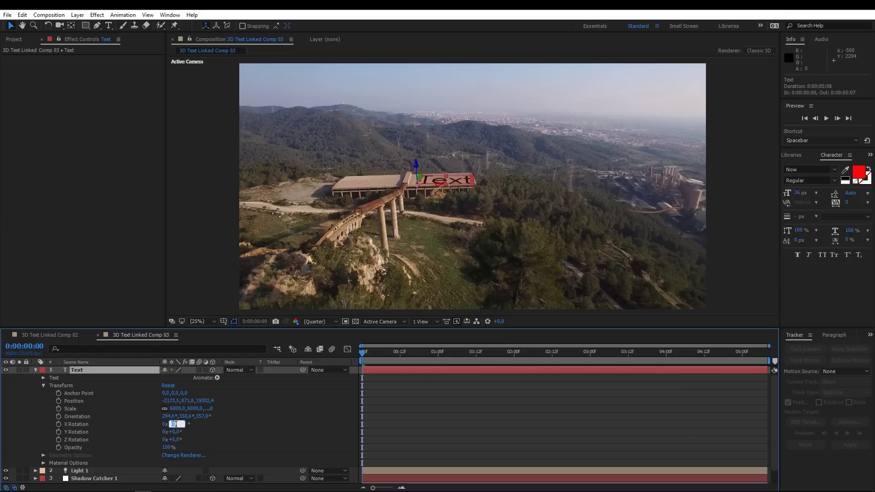
key("Return")
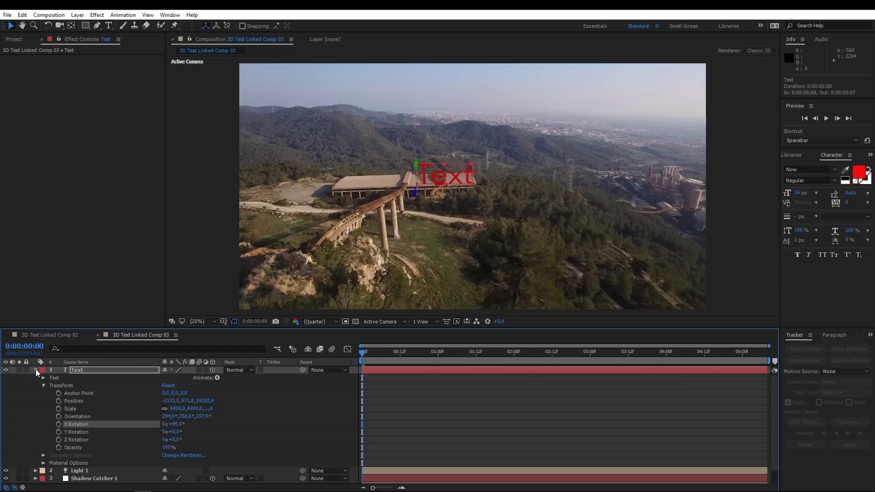
left_click(43, 386)
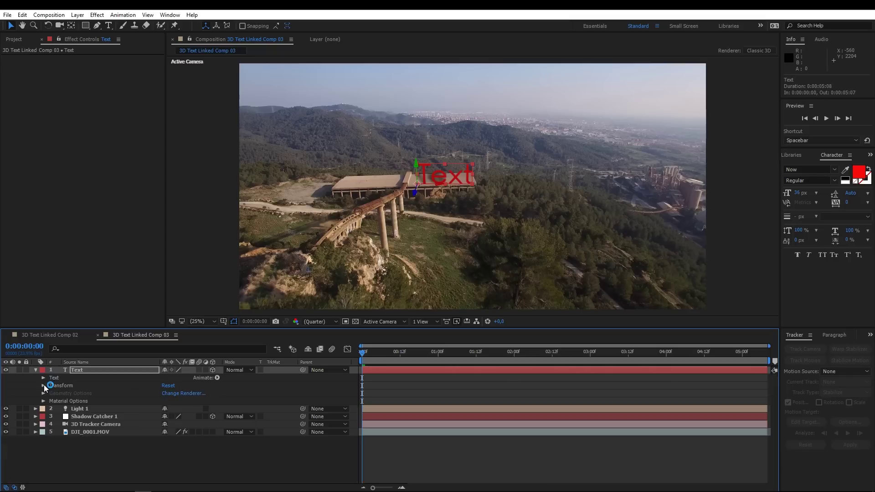
Step: Replace the placeholder text with 'WETALKUAV'
left_click(109, 27)
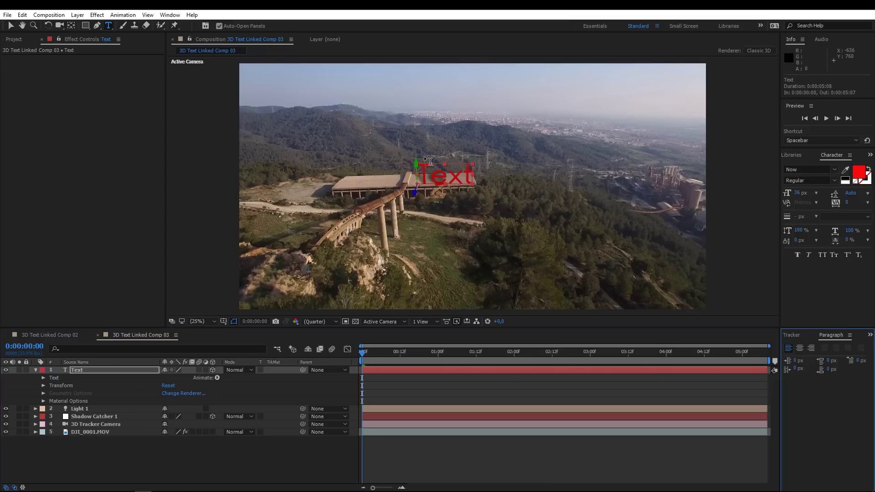
left_click_drag(423, 174, 476, 175)
type("WETA")
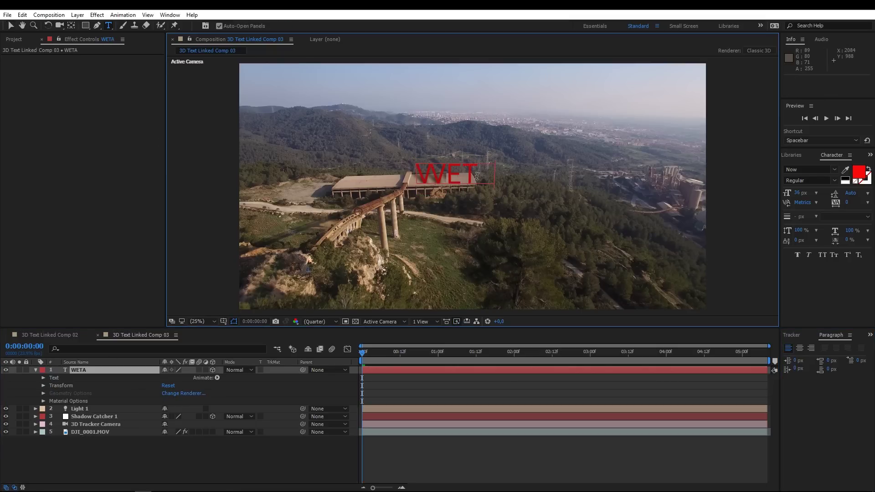
type("LKUAV")
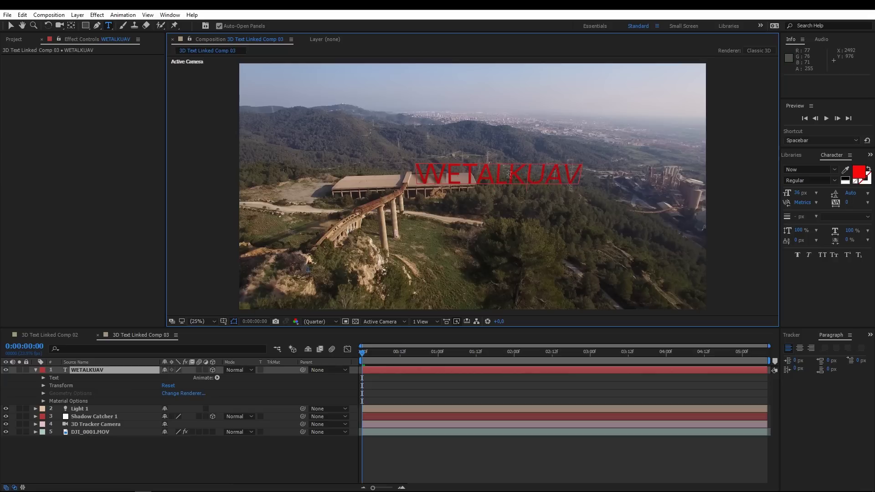
Step: Colour WETALK white, leaving UAV red, then preview the shot
left_click_drag(509, 175, 414, 175)
left_click(860, 174)
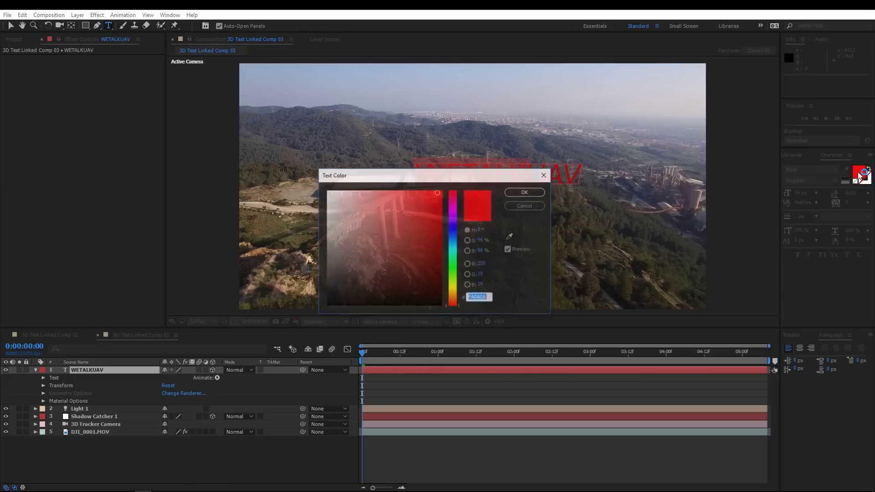
left_click_drag(414, 221, 326, 190)
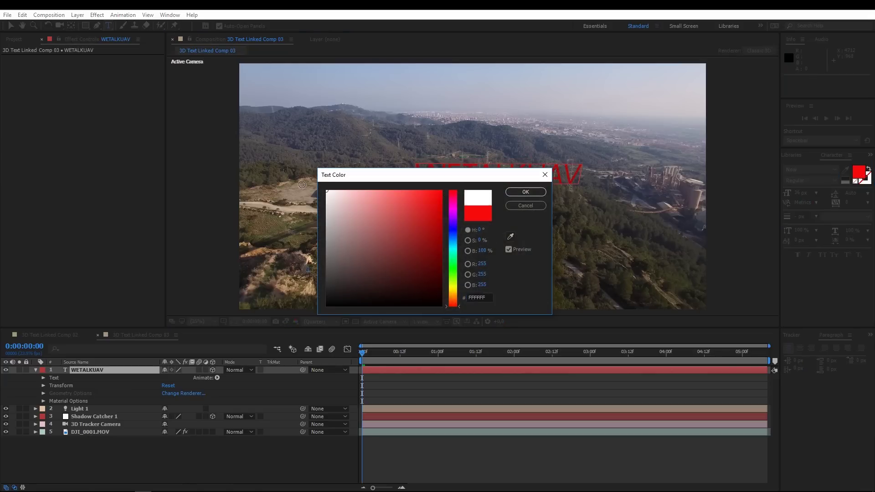
left_click(525, 191)
left_click(529, 179)
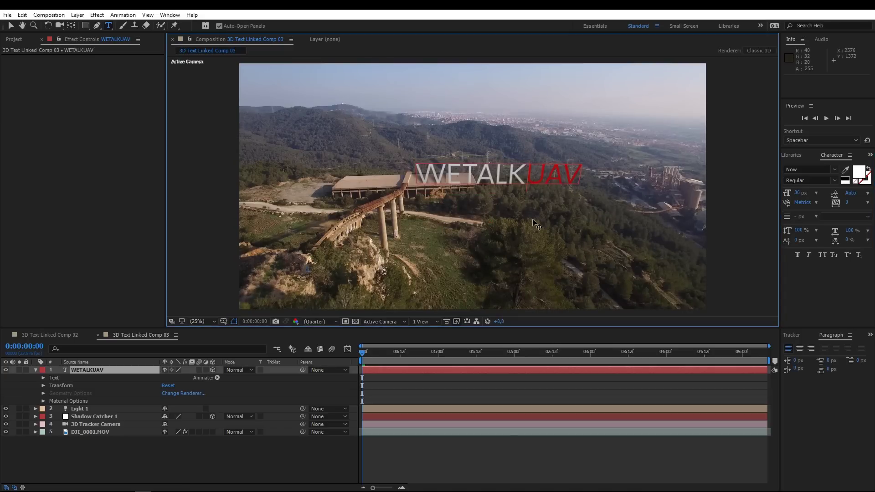
left_click(362, 358)
key("space")
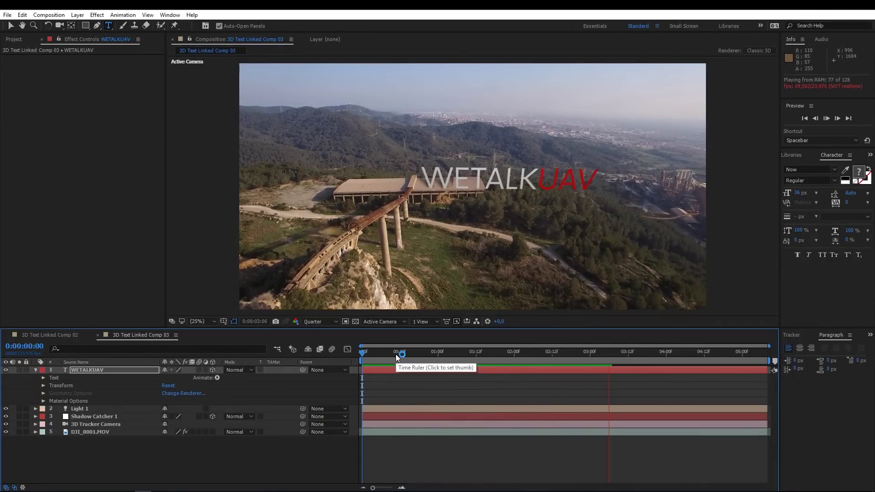
Step: Go to frame 0:00:00:06, zoom the viewer to 50% and select Shadow Catcher 1
left_click_drag(360, 352, 380, 353)
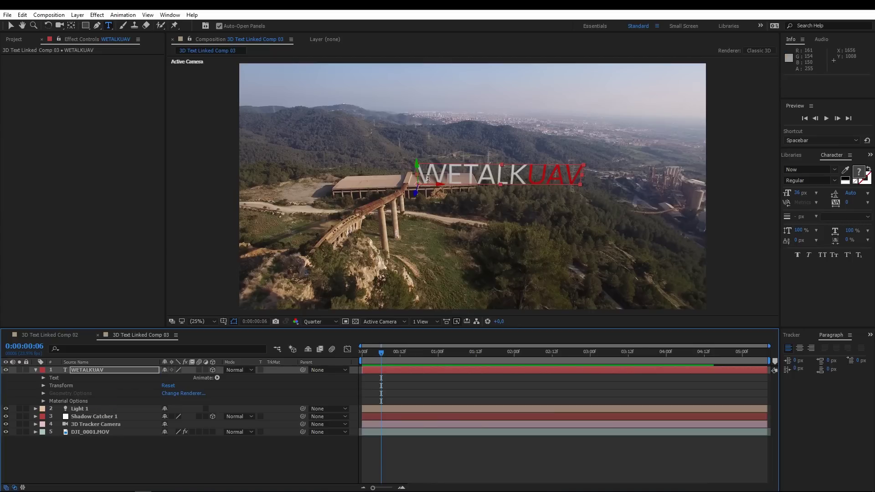
scroll(428, 178, "up", 2)
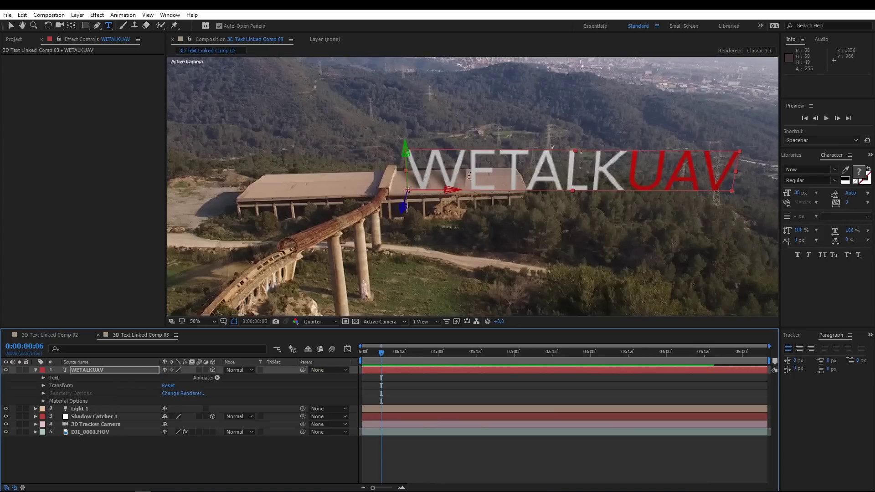
left_click(88, 416)
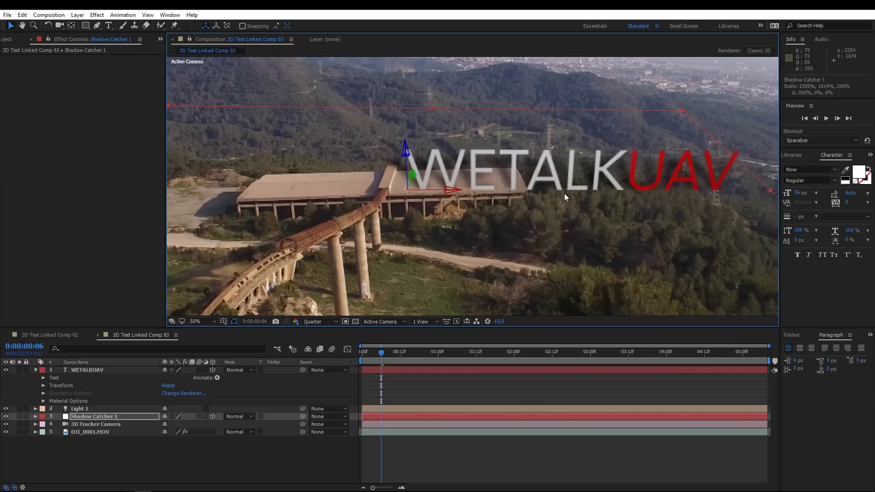
Step: Select Light 1 and toggle its visibility to compare the text lit and unlit
scroll(564, 193, "down", 2)
left_click_drag(621, 200, 511, 197)
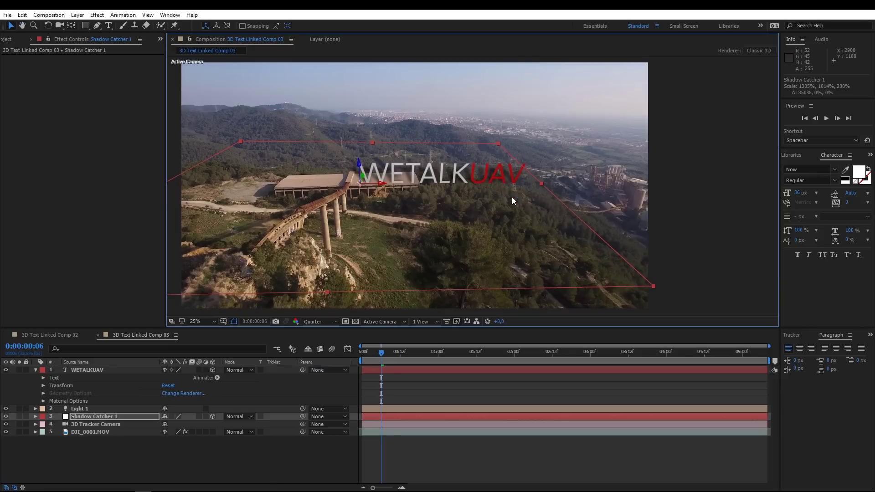
left_click(36, 371)
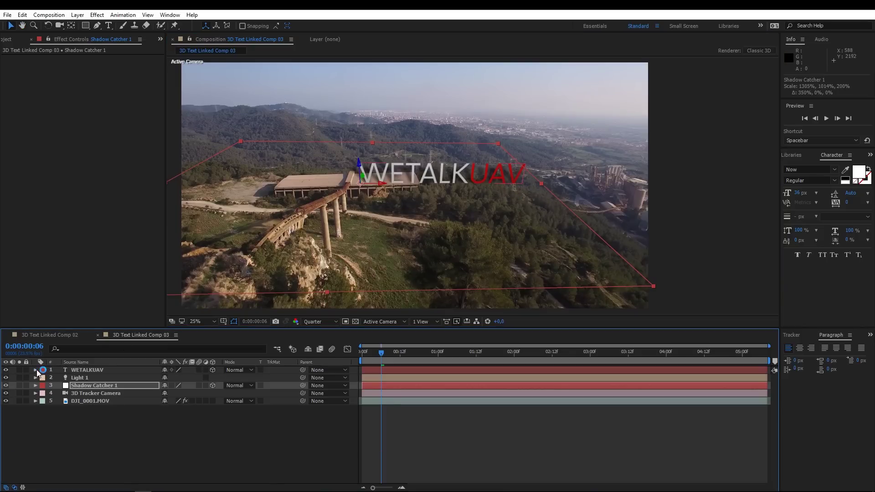
left_click(86, 377)
left_click(6, 378)
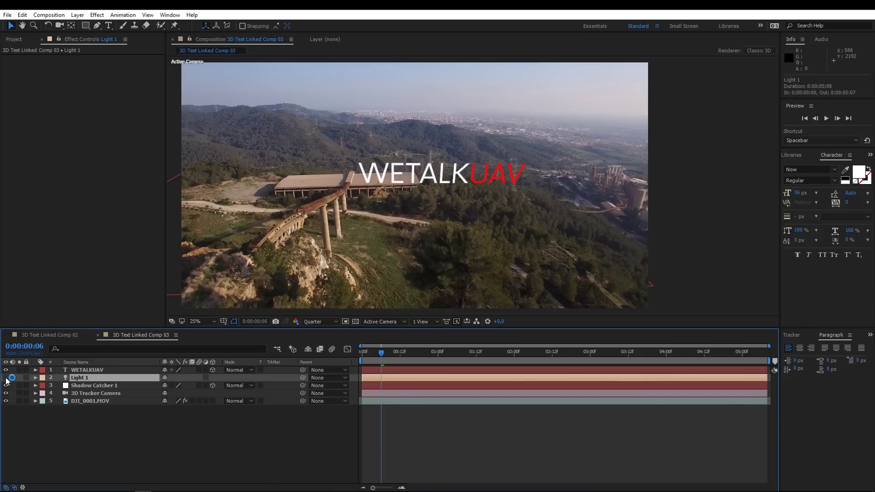
left_click(6, 378)
left_click(6, 378)
left_click(6, 378)
left_click(6, 378)
left_click(6, 378)
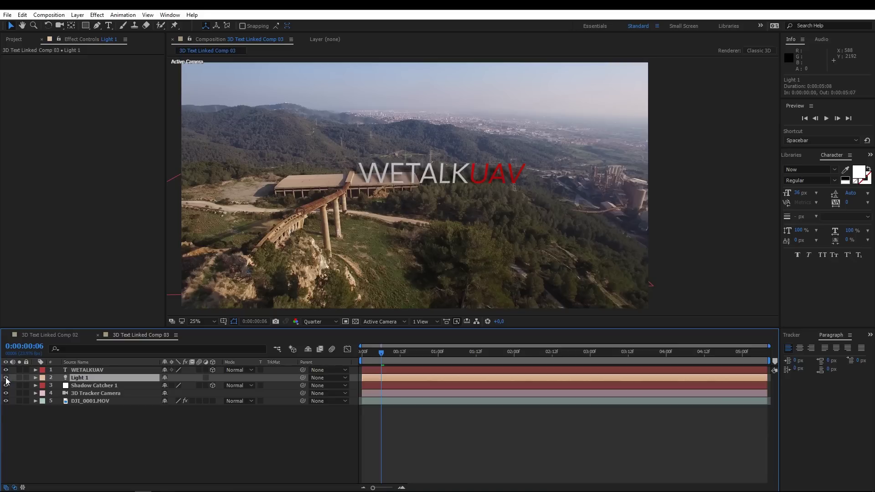
left_click(85, 378)
Step: Move Light 1's Position to roughly 14118, -1933, 1196
left_click(36, 378)
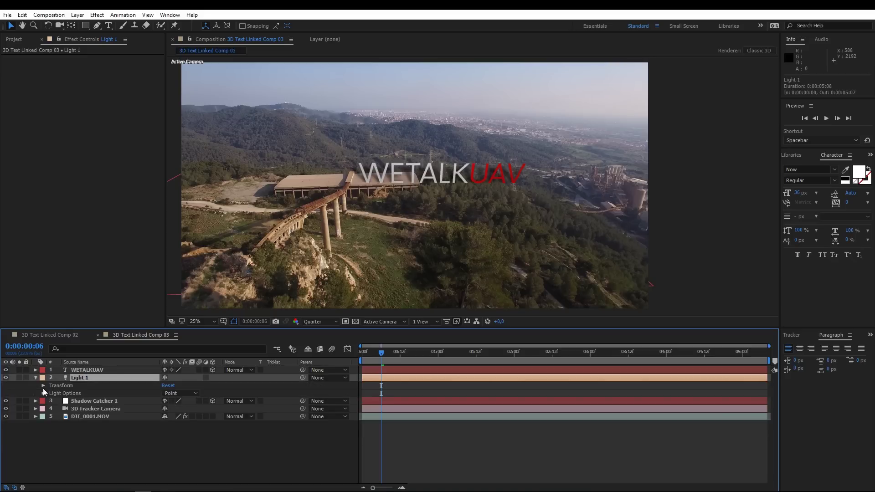
left_click(44, 386)
left_click_drag(188, 393, 289, 377)
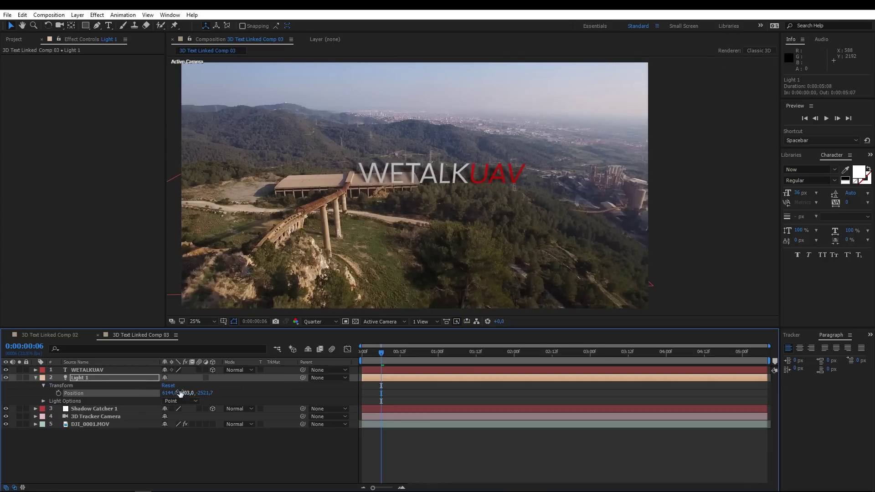
left_click_drag(169, 393, 69, 397)
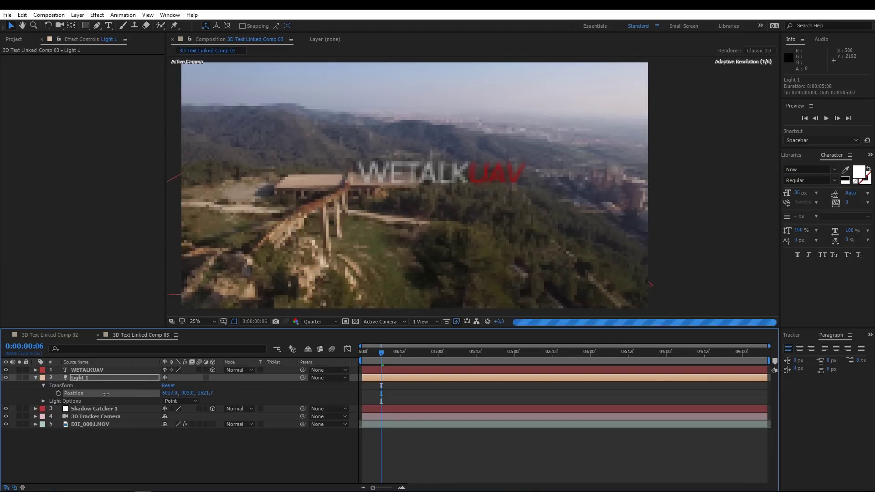
left_click_drag(204, 393, 638, 357)
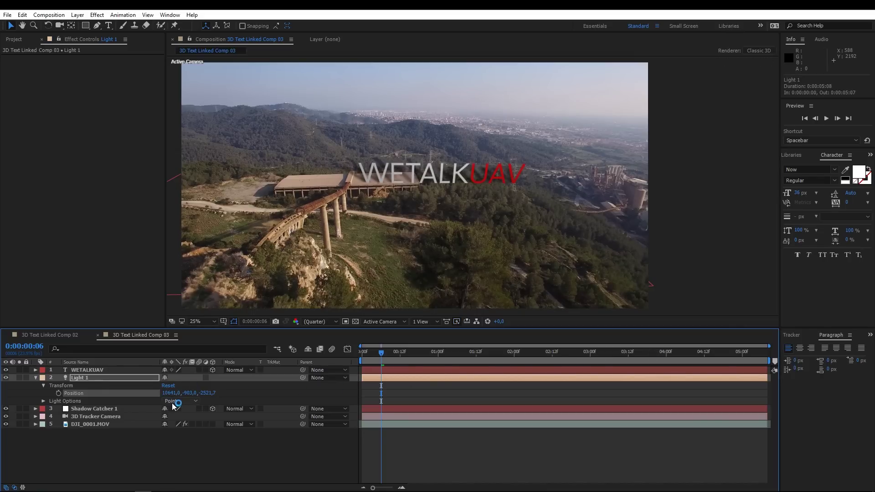
left_click_drag(171, 393, 270, 385)
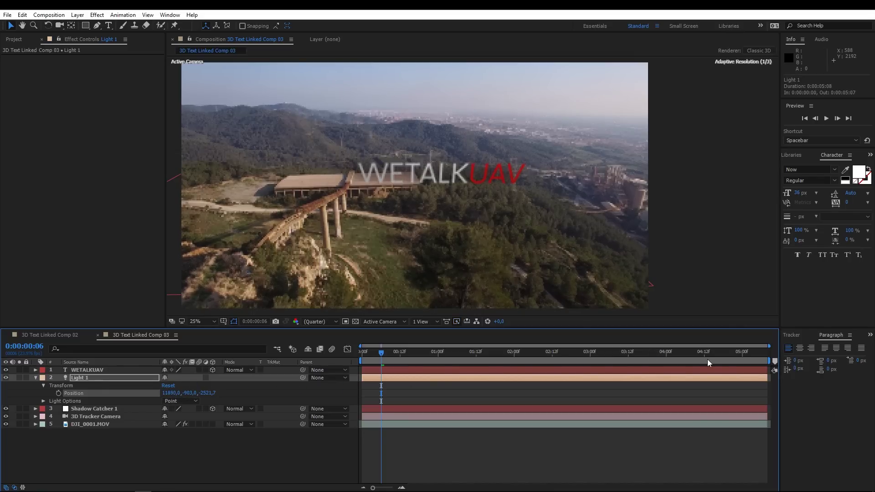
left_click_drag(170, 392, 638, 376)
left_click_drag(170, 392, 91, 392)
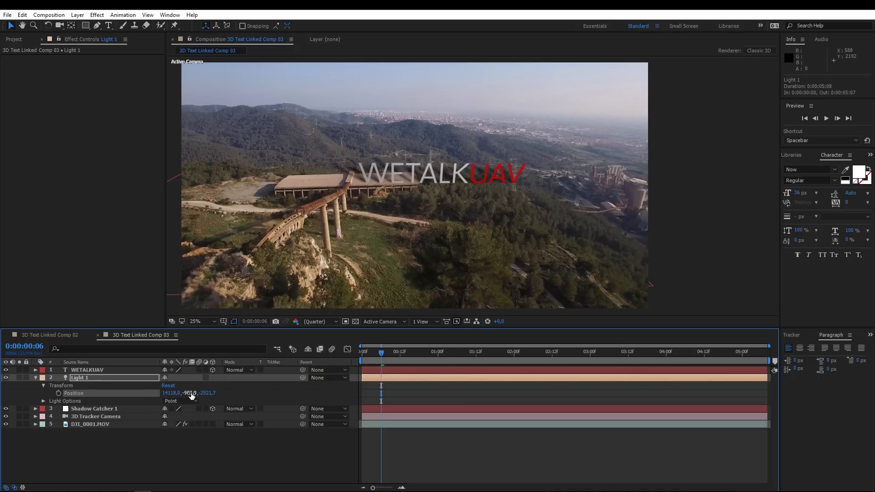
left_click_drag(210, 393, 633, 386)
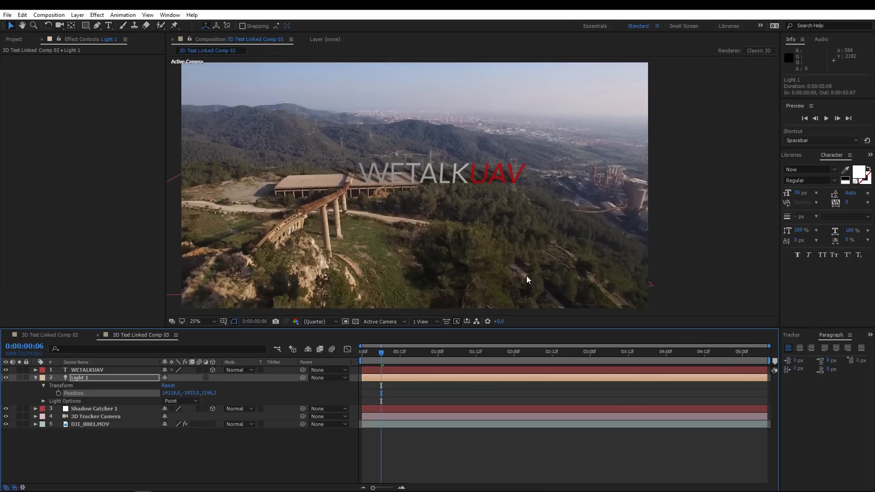
Step: Set viewer resolution to Full and zoom to 100% on the shadows behind WETALK
left_click(334, 322)
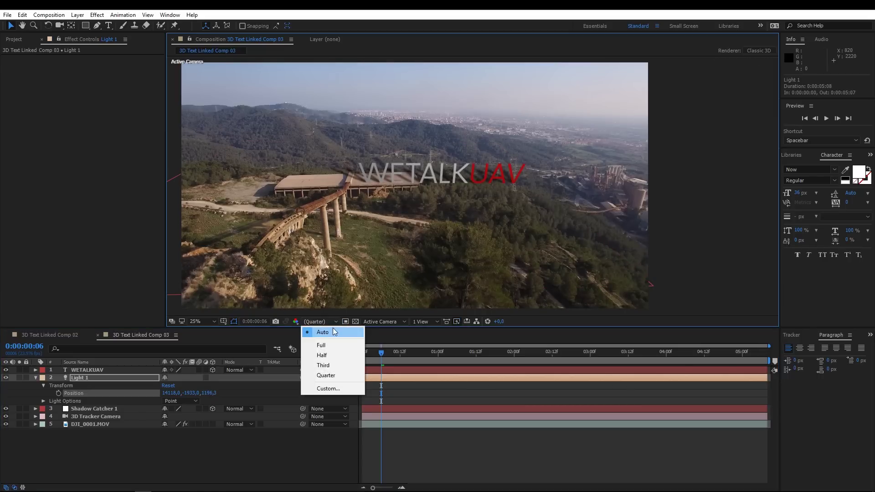
left_click(331, 345)
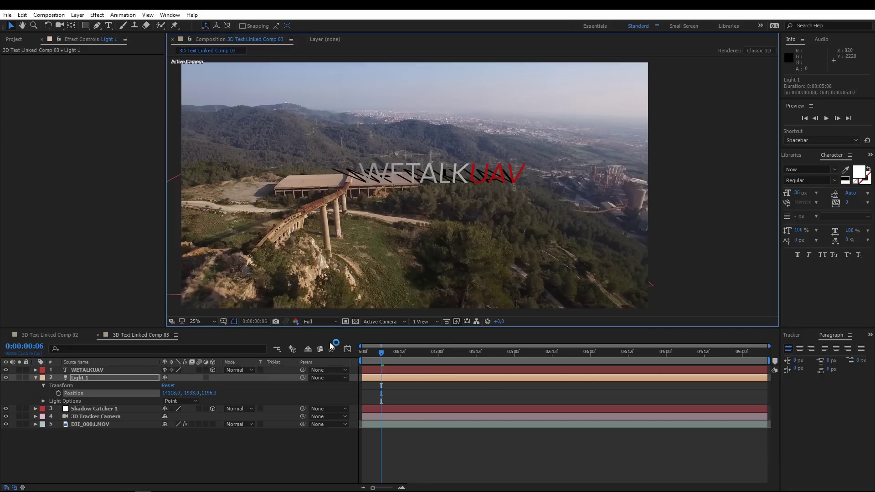
scroll(386, 176, "up", 4)
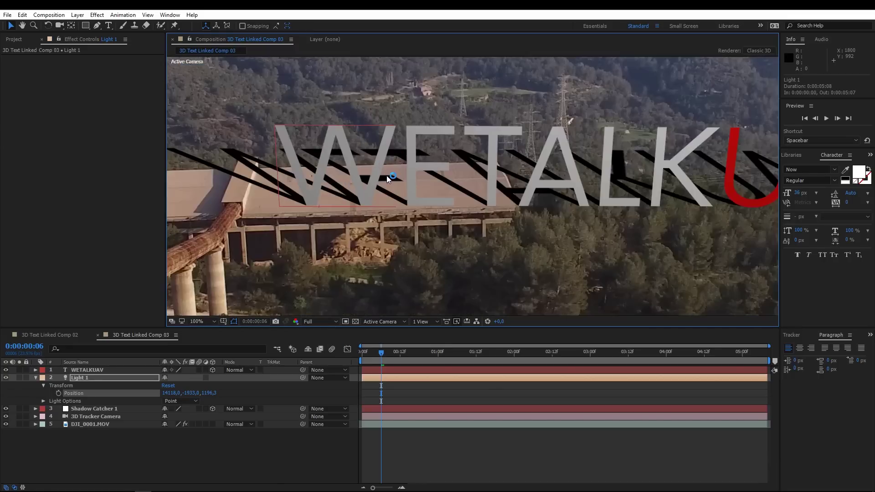
left_click_drag(386, 176, 443, 195)
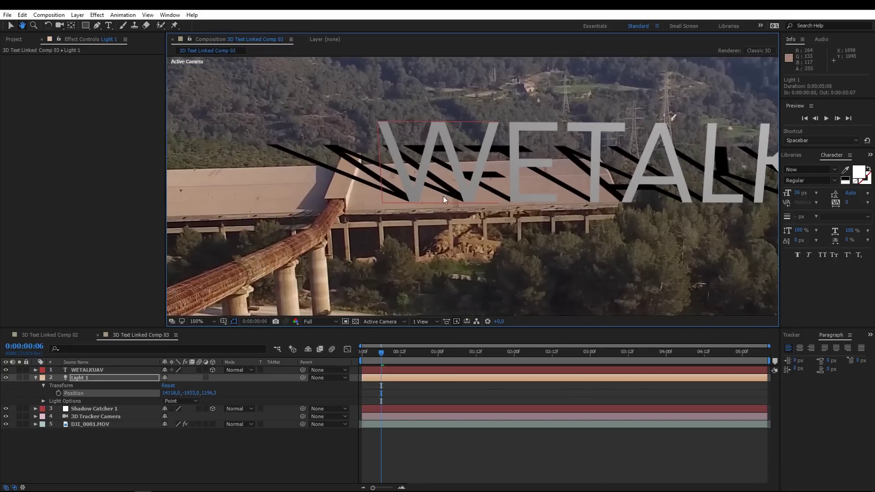
key("v")
Step: Push Light 1's Position X to about 15237, then zoom back out to 50%
left_click_drag(166, 392, 668, 371)
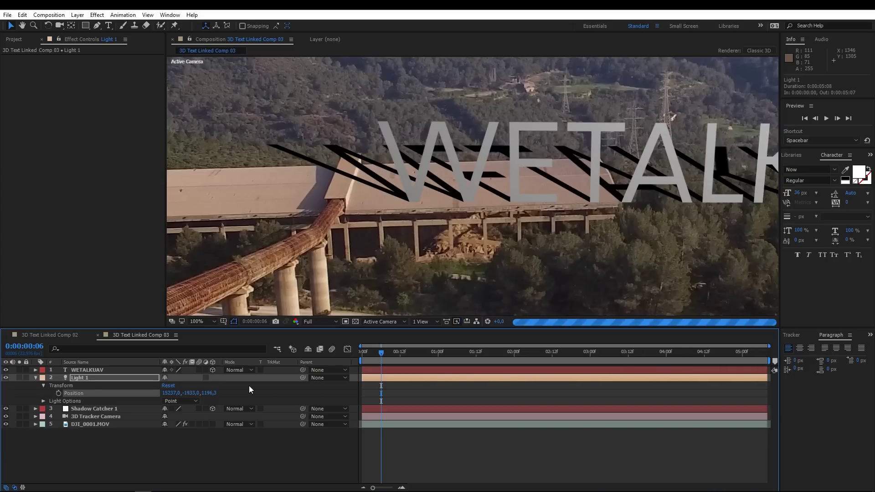
scroll(496, 269, "down", 2)
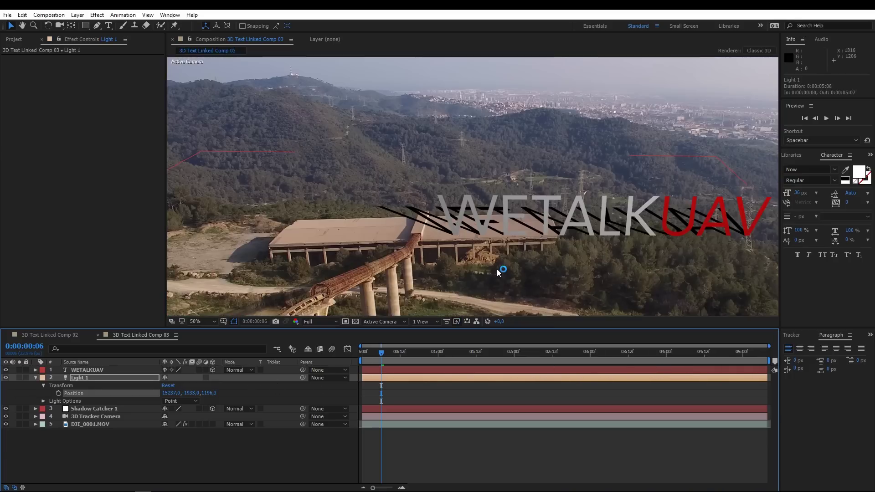
key("h")
left_click_drag(551, 257, 499, 201)
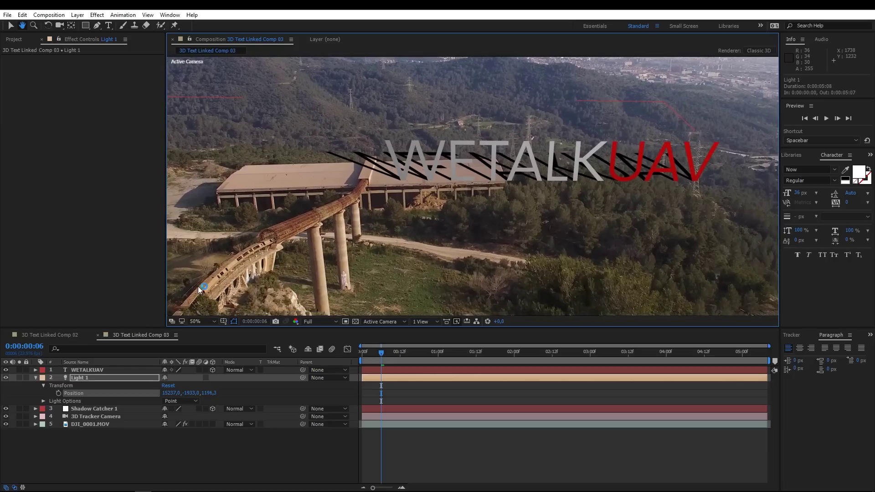
key("v")
left_click(80, 378)
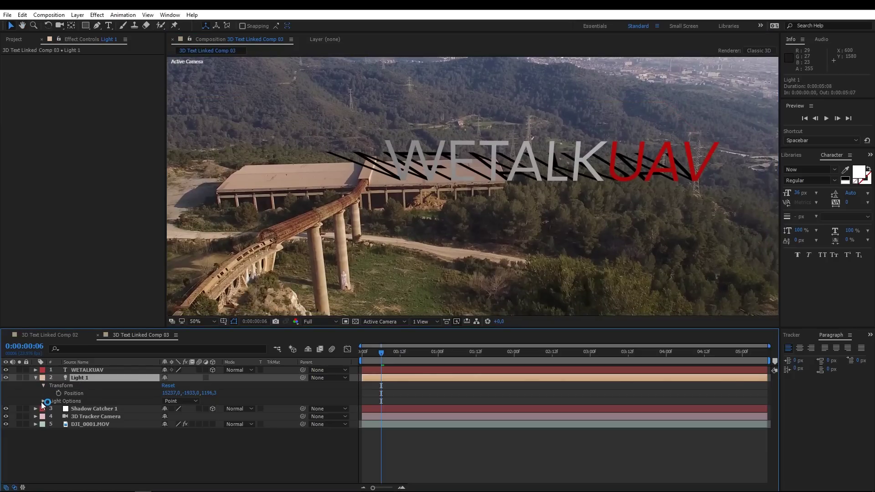
Step: Raise Light 1's Intensity to 183% and lower Shadow Darkness to about 55%
left_click(43, 402)
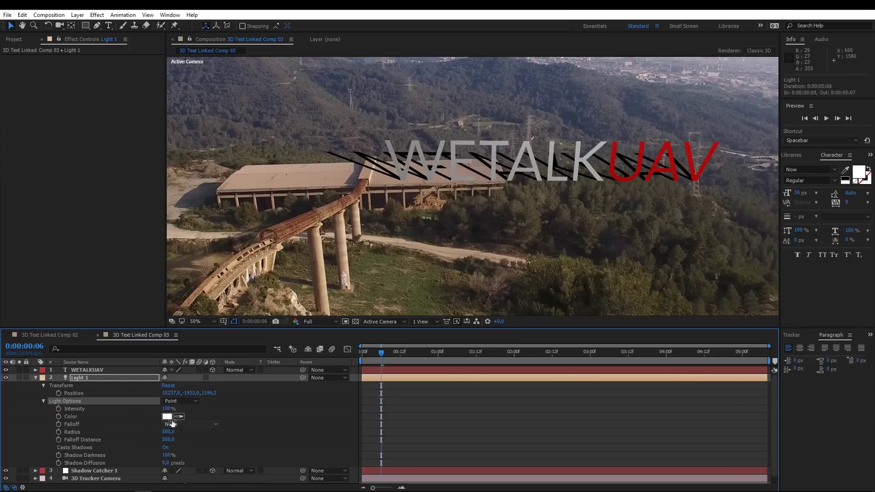
left_click_drag(167, 408, 207, 407)
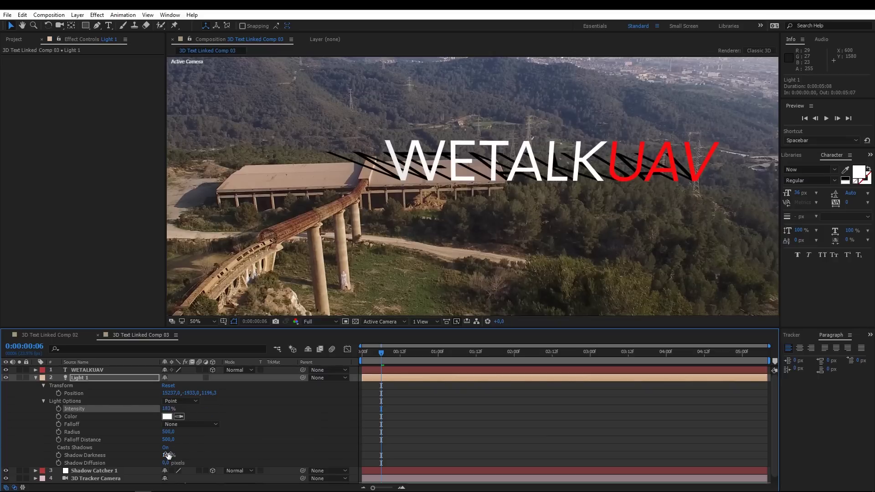
left_click_drag(167, 454, 140, 460)
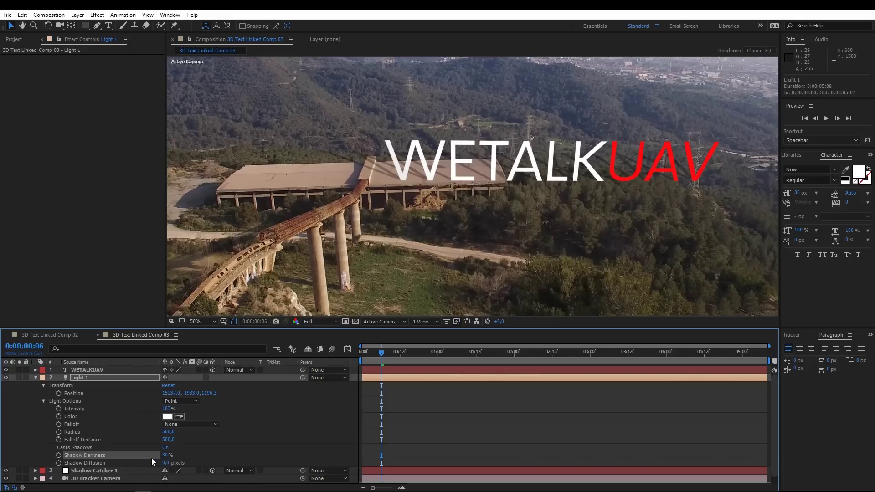
left_click_drag(163, 457, 171, 451)
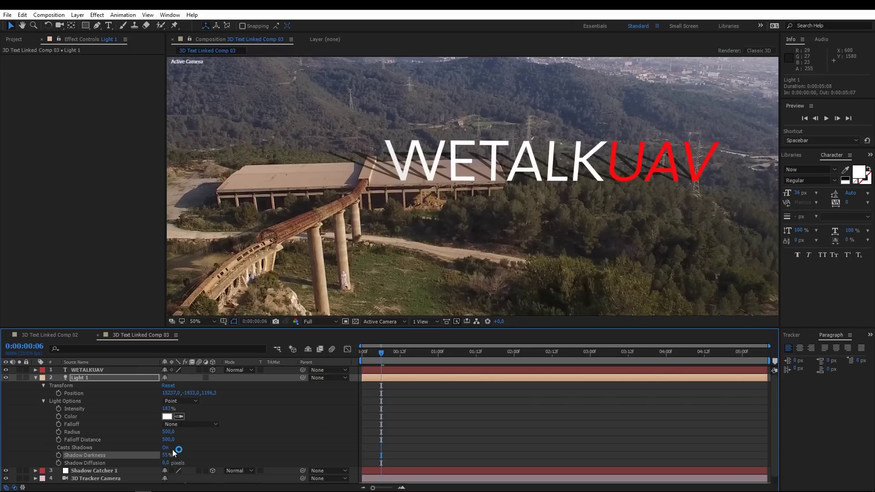
left_click_drag(173, 453, 162, 458)
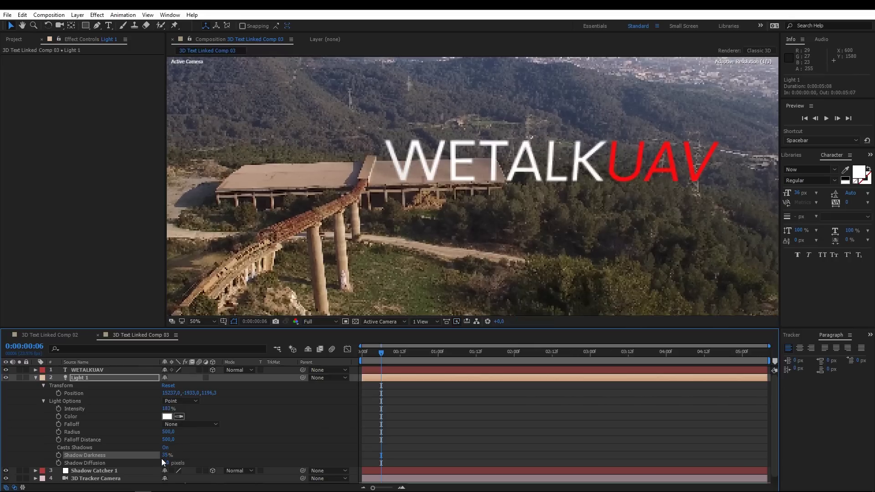
left_click_drag(162, 458, 166, 455)
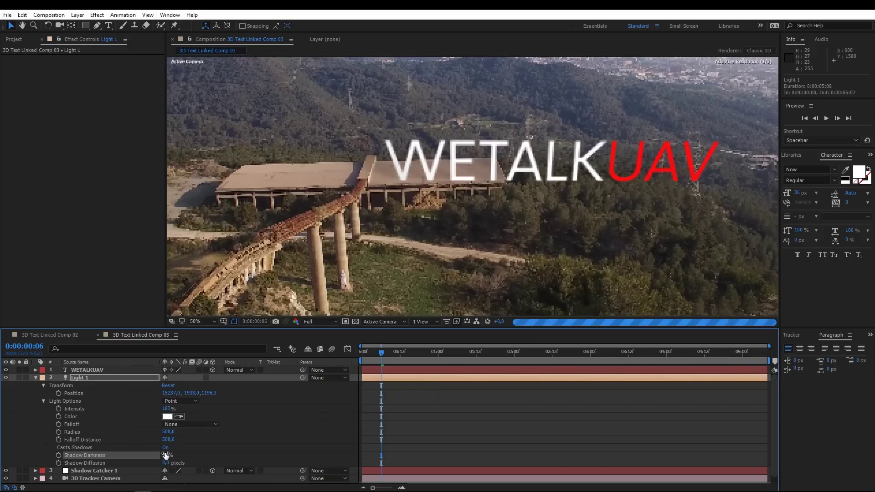
Step: Scrub Light 1's Shadow Diffusion up to about 1764 pixels
left_click_drag(167, 464, 220, 457)
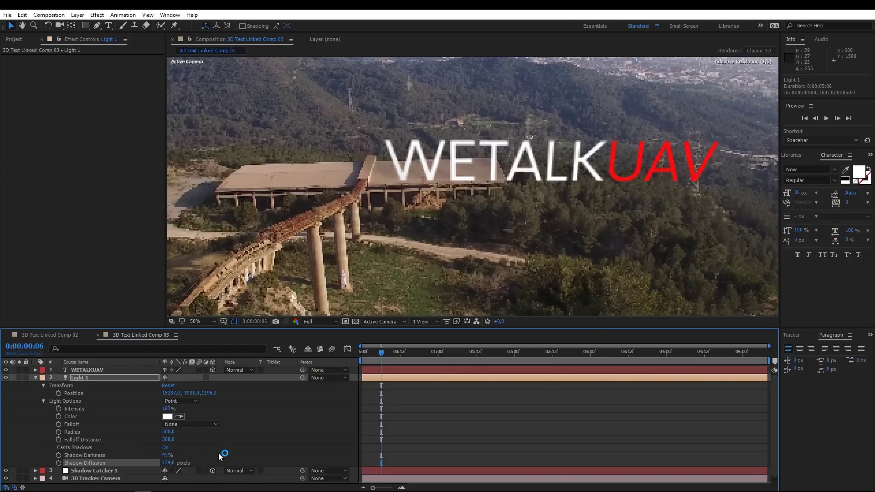
left_click_drag(179, 463, 241, 451)
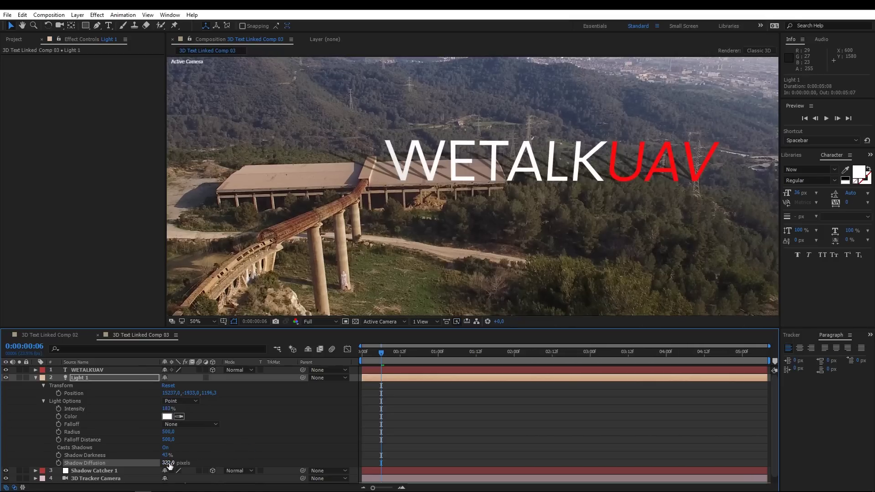
left_click_drag(168, 463, 227, 457)
left_click_drag(170, 464, 289, 450)
left_click_drag(171, 463, 235, 452)
scroll(390, 285, "down", 2)
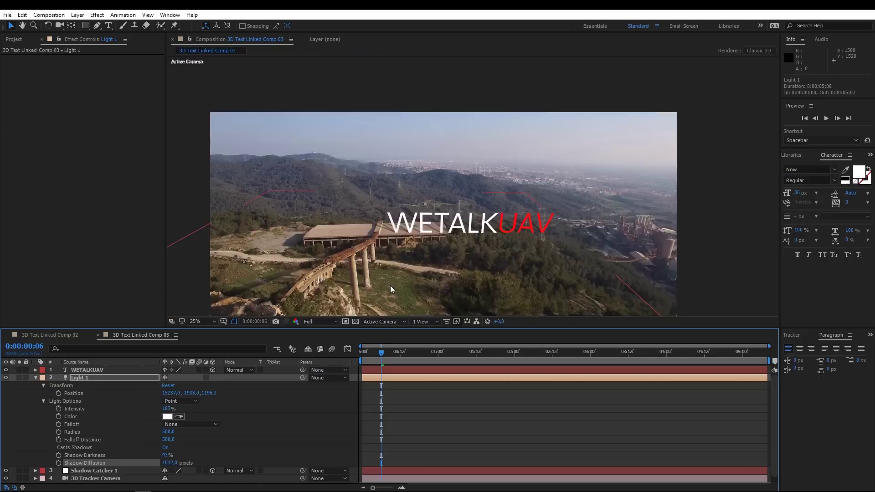
scroll(390, 285, "up", 2)
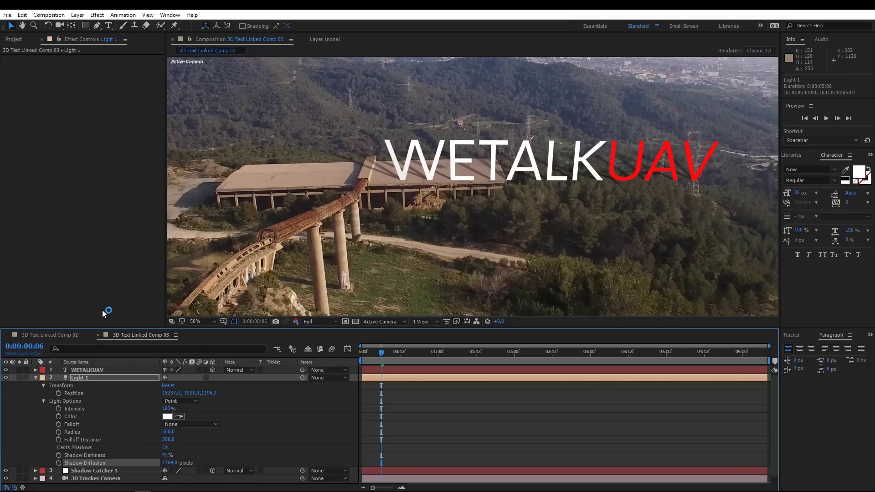
Step: On Shadow Catcher 1, trace a Pen mask along the roof's top edge
left_click(89, 387)
key("g")
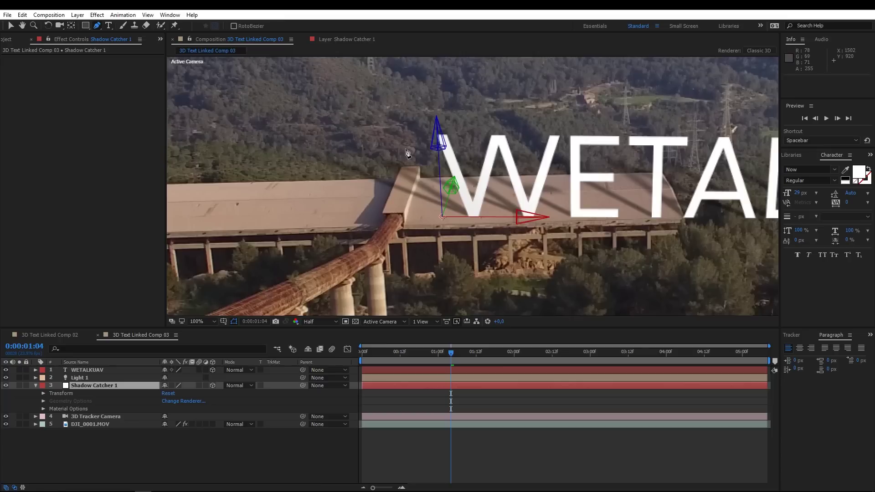
left_click(333, 180)
left_click(382, 180)
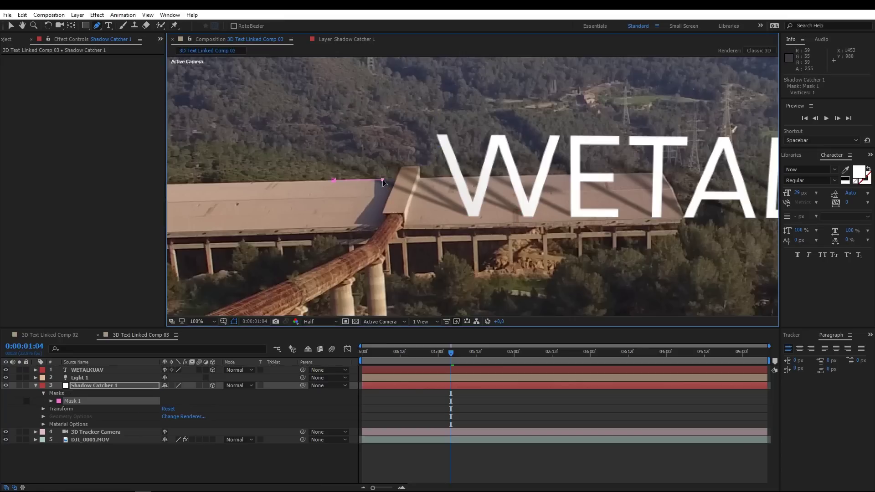
left_click(400, 167)
left_click(420, 167)
left_click(430, 176)
left_click(659, 172)
Step: Close the roof mask along its lower edge and set feather 69, expansion 10 pixels
left_click(686, 222)
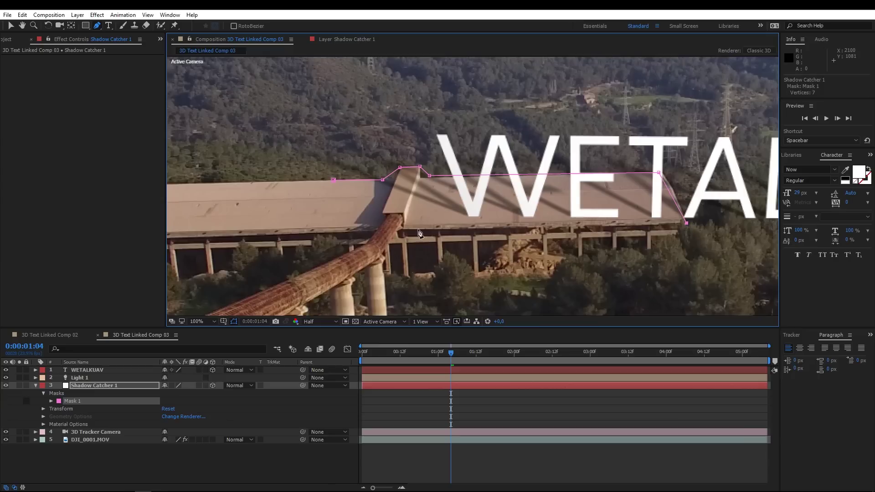
left_click(359, 228)
left_click(329, 228)
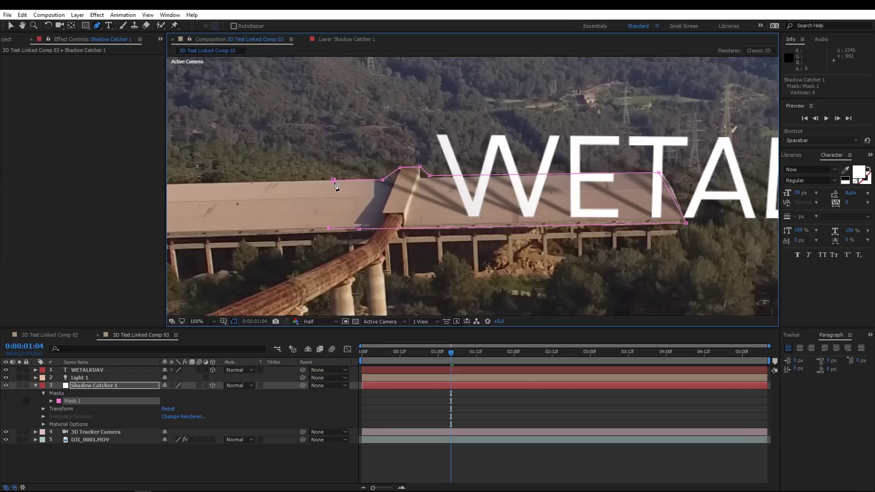
left_click(333, 180)
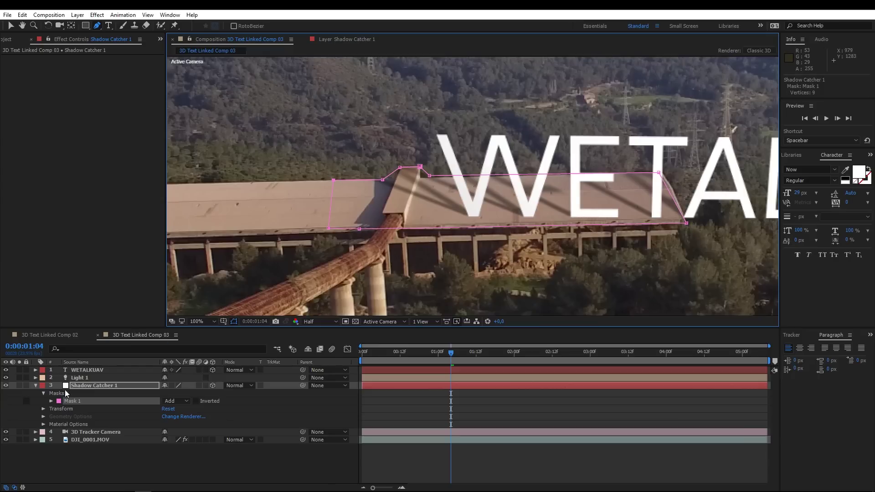
left_click(51, 401)
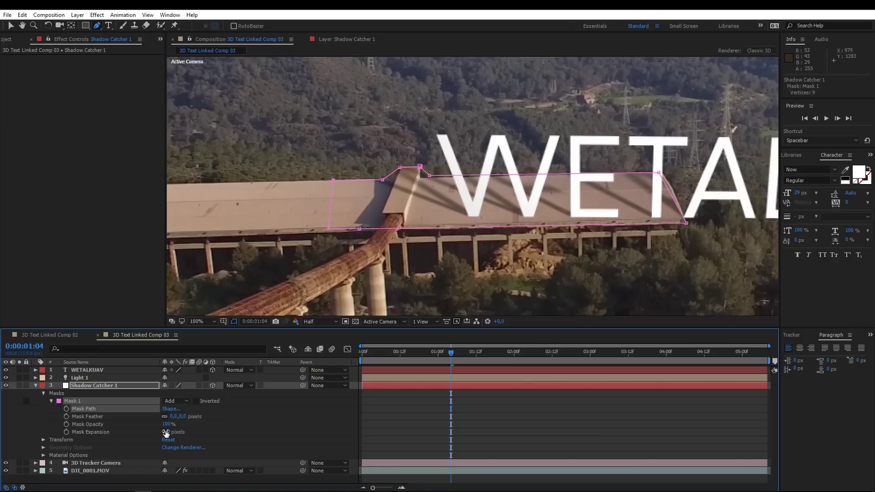
left_click_drag(165, 431, 198, 405)
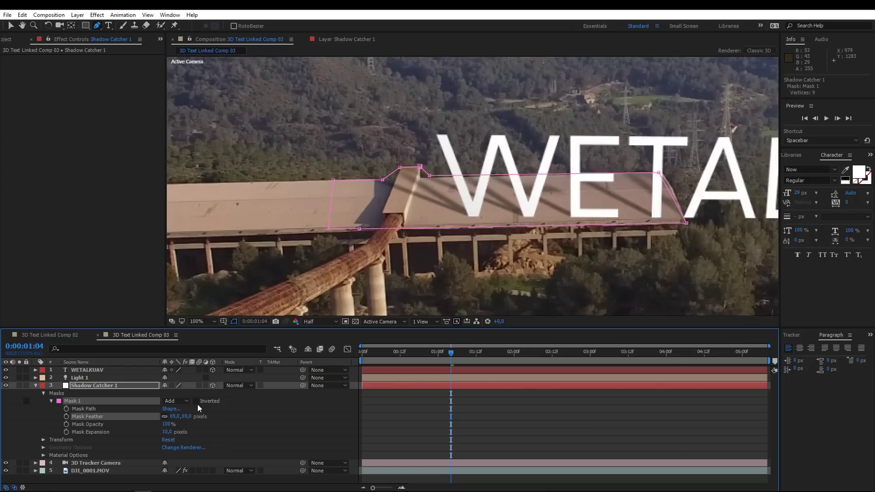
Step: Zoom the viewer to 25%, collapse the shadow catcher's mask settings, and deselect all layers
left_click(214, 321)
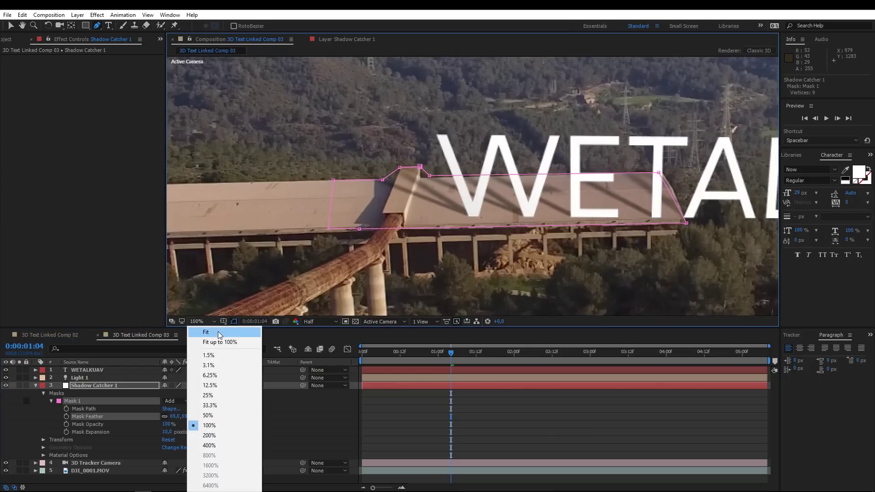
left_click(214, 391)
left_click(123, 370)
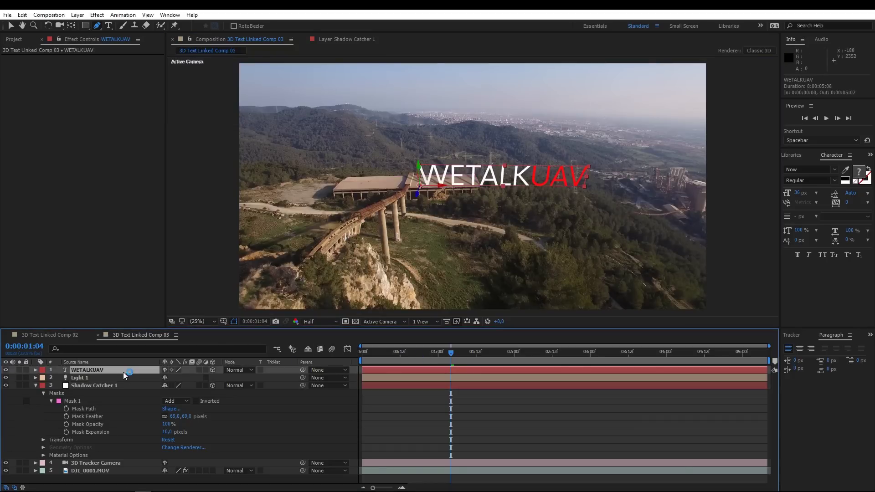
left_click(36, 386)
left_click(124, 460)
Step: Preview the composition from 0:00:00:00, then return the playhead to the first frames
left_click_drag(381, 352, 335, 351)
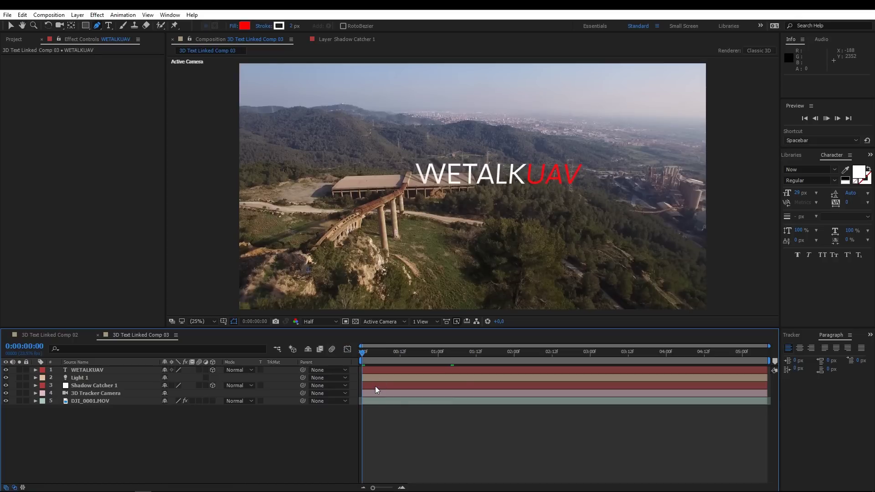
key("space")
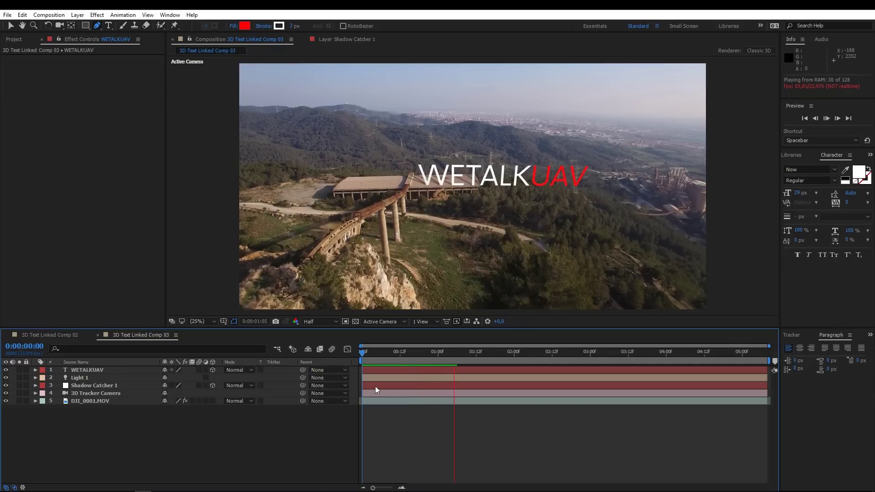
key("space")
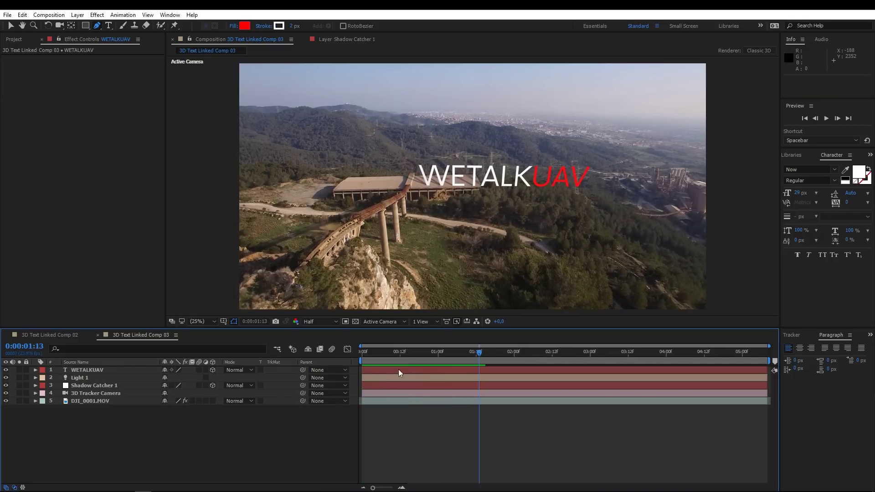
left_click_drag(405, 352, 368, 352)
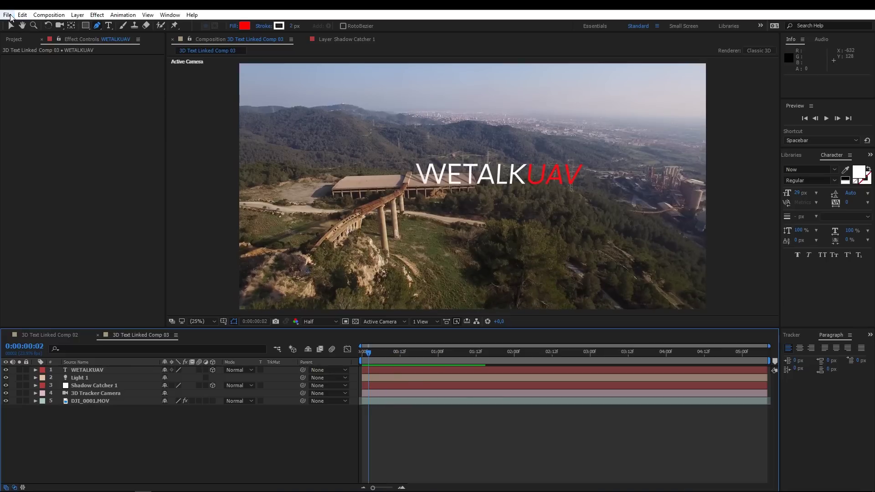
Step: Save the After Effects project from the File menu
left_click(8, 15)
left_click(40, 112)
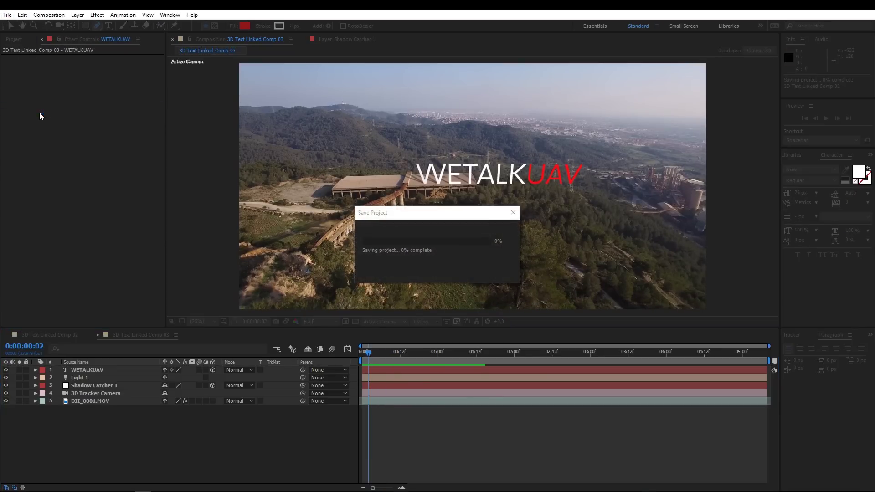